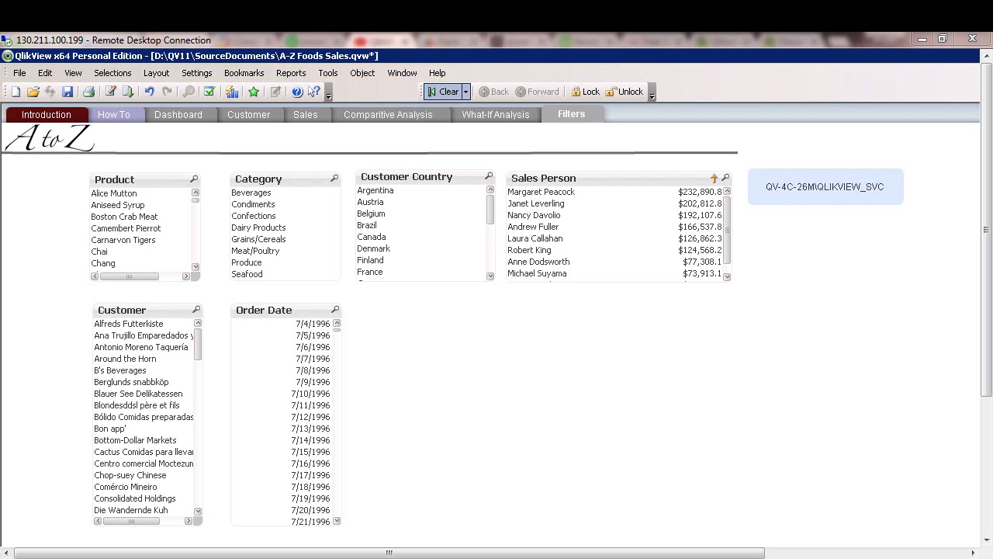
Review the load script's Section Access code and run the Reload and Distribute of A-Z Foods Sales.qvw task in QlikView Management Console.
click(110, 91)
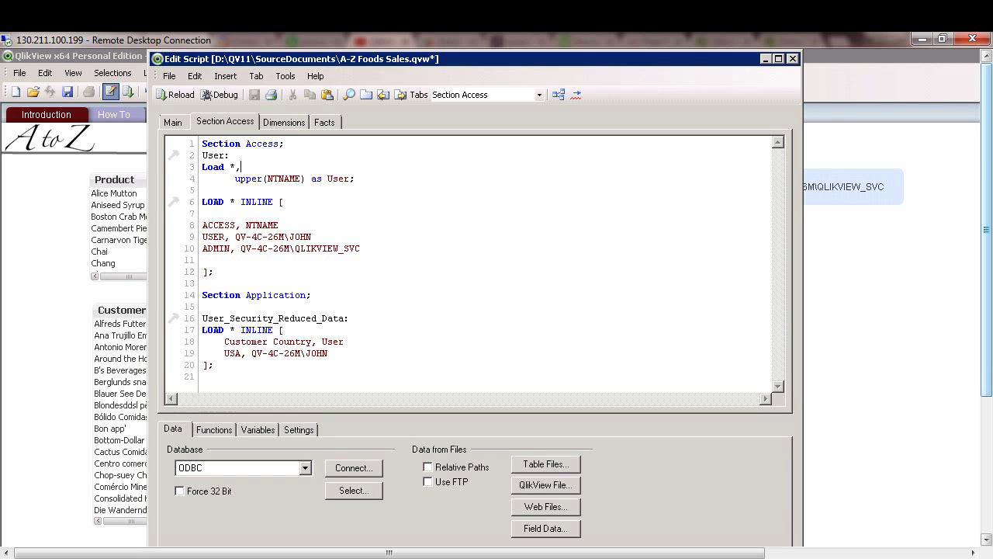
drag(986, 229, 986, 366)
click(642, 478)
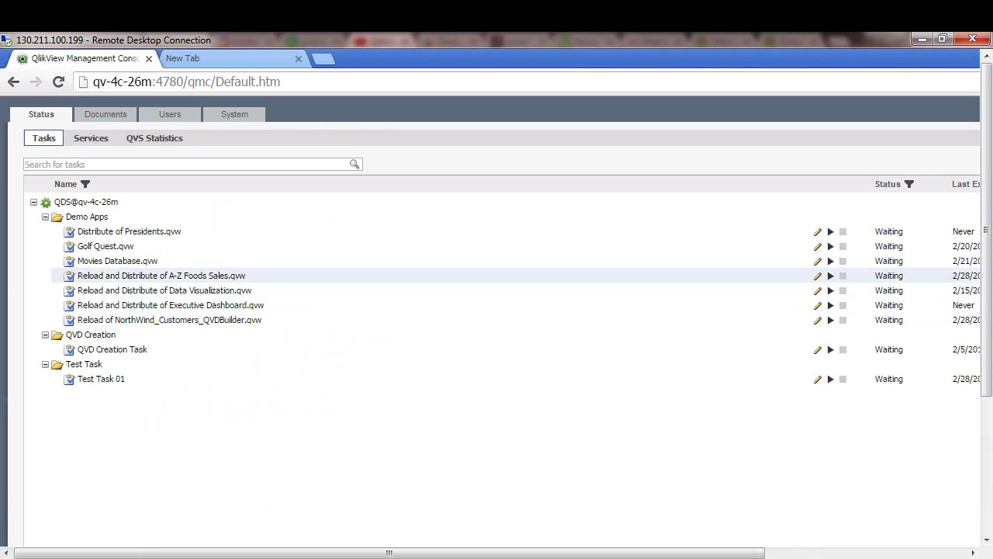
click(830, 275)
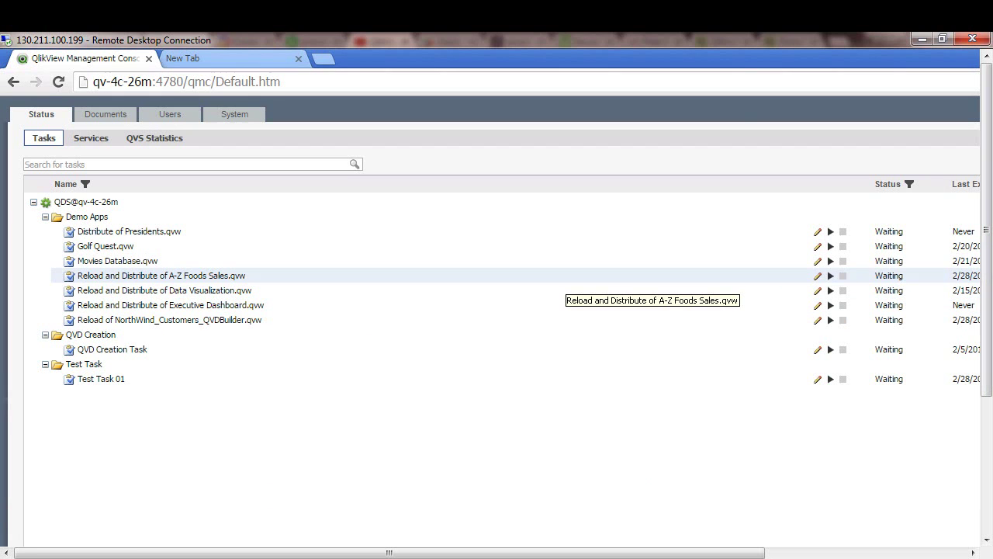
In the restricted user's remote session, open QlikView AccessPoint and examine the Filters sheet of A-Z Foods Sales.
drag(986, 290, 986, 420)
key(super)
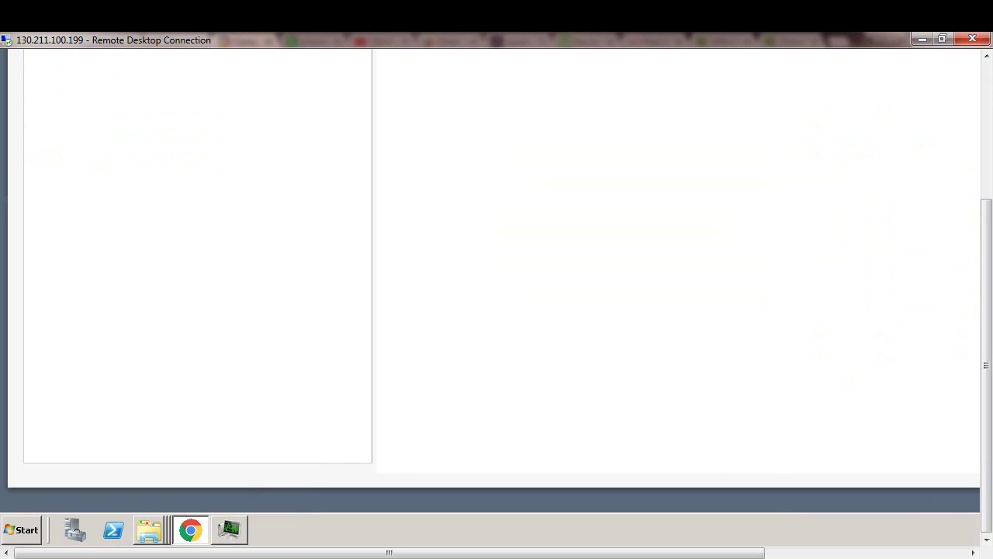
click(23, 530)
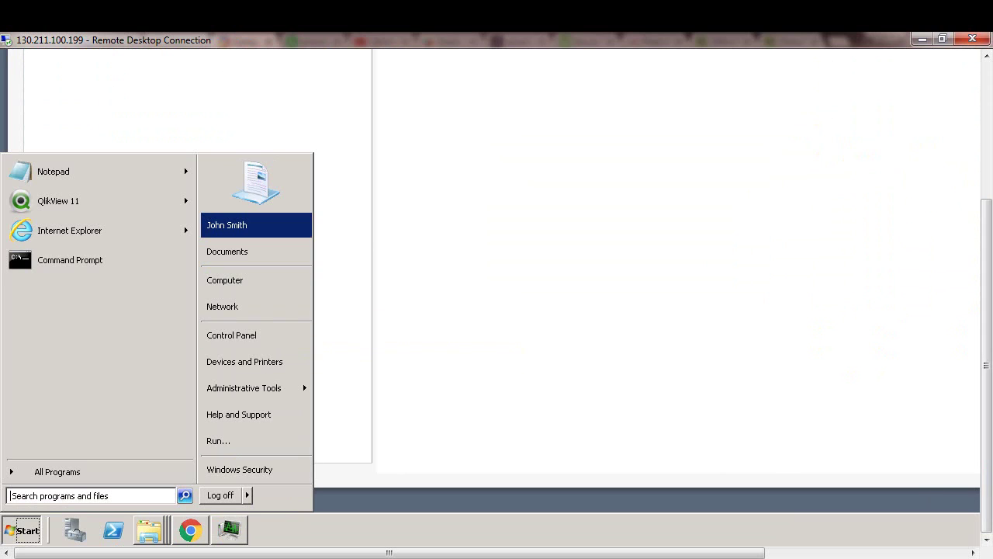
click(190, 530)
click(24, 531)
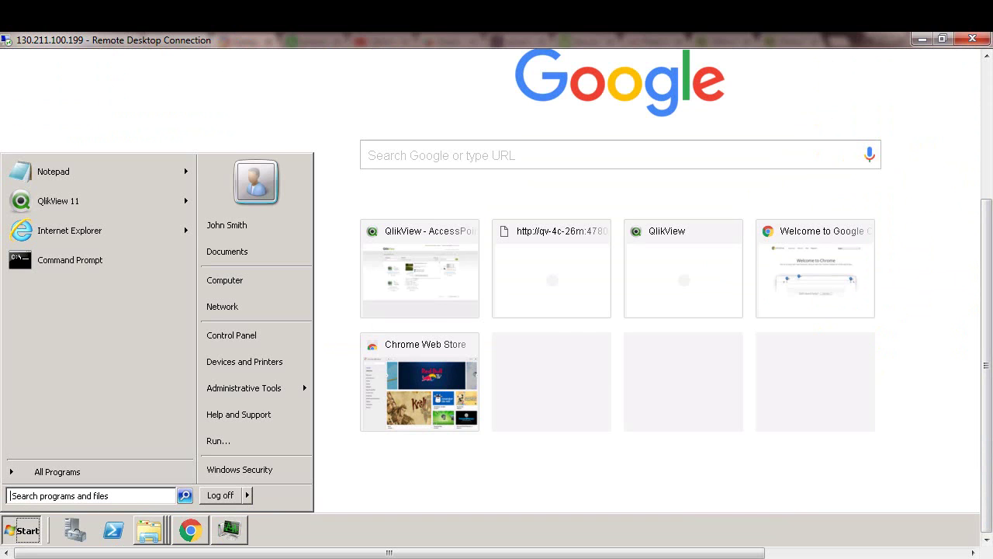
click(57, 471)
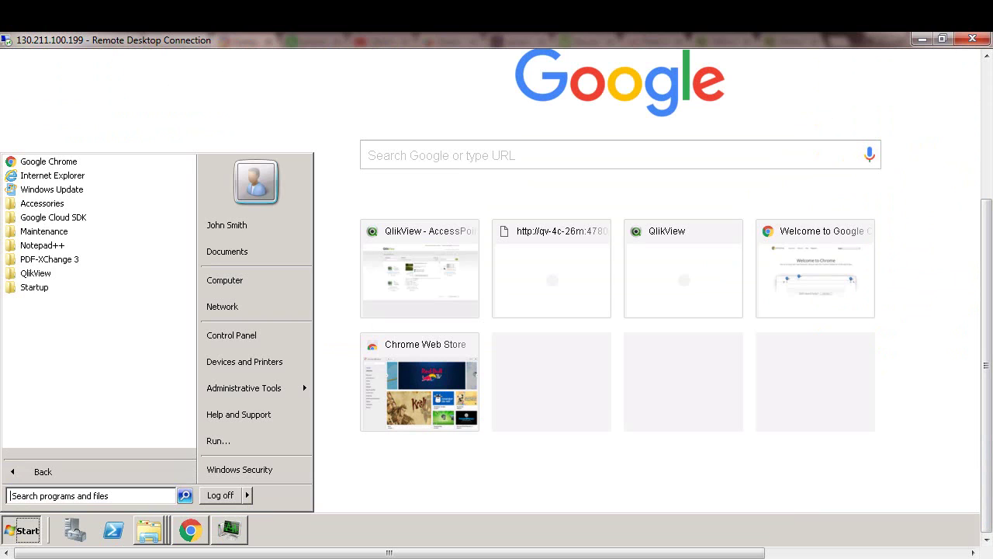
click(36, 273)
click(55, 301)
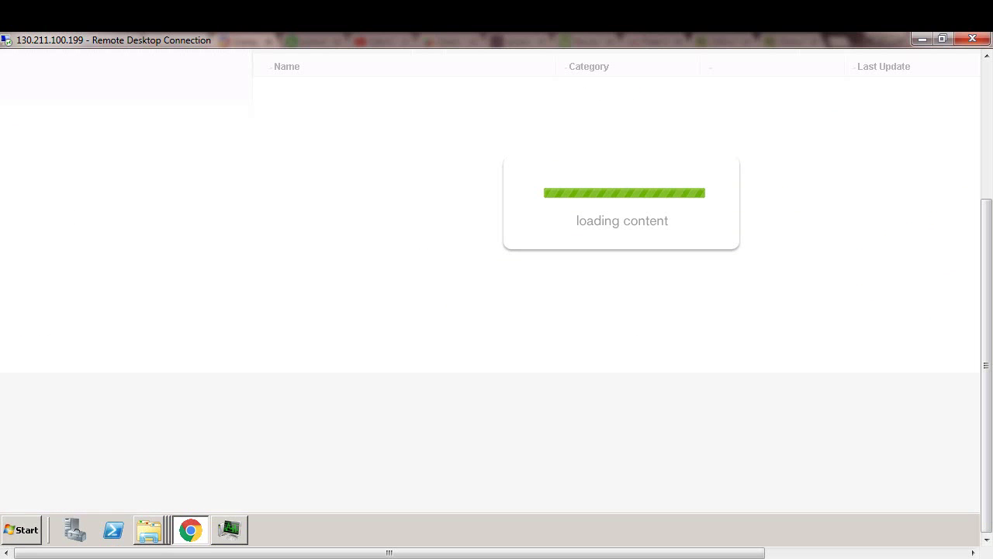
drag(985, 365, 985, 265)
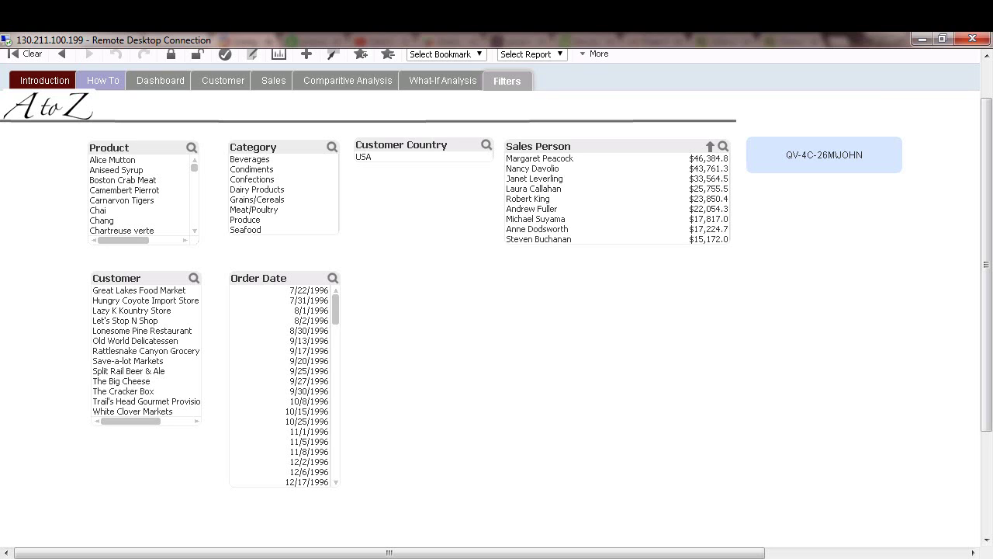
mouse_move(987, 263)
mouse_down()
mouse_move(986, 314)
mouse_move(986, 262)
mouse_up()
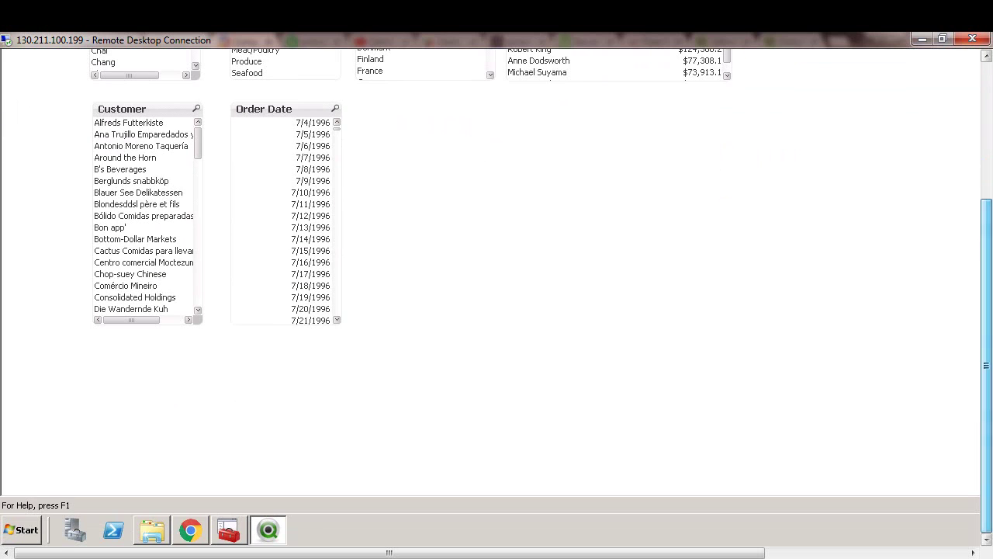
In the QlikView service account's session, check the logged-in account and examine the Customer Country list on the Filters sheet.
click(21, 530)
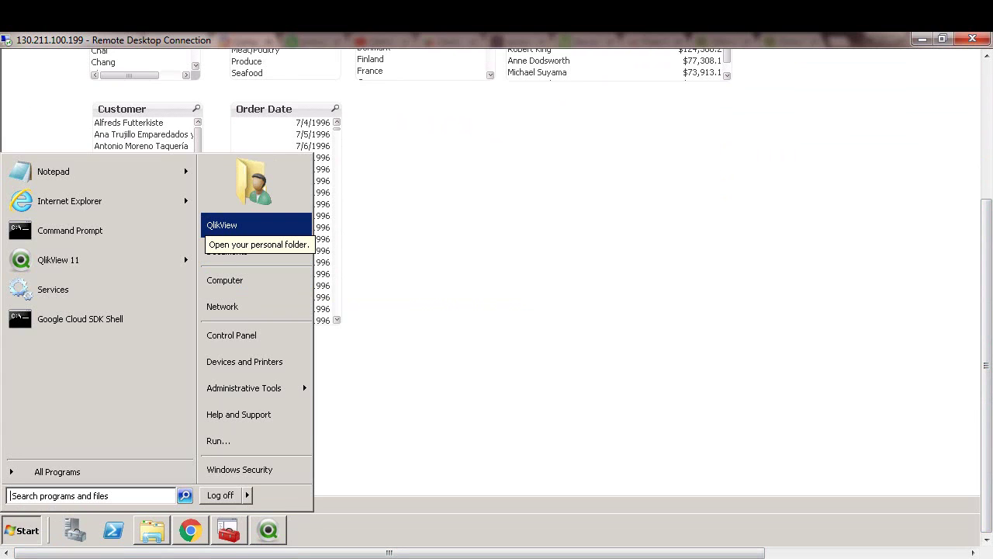
drag(985, 365, 985, 233)
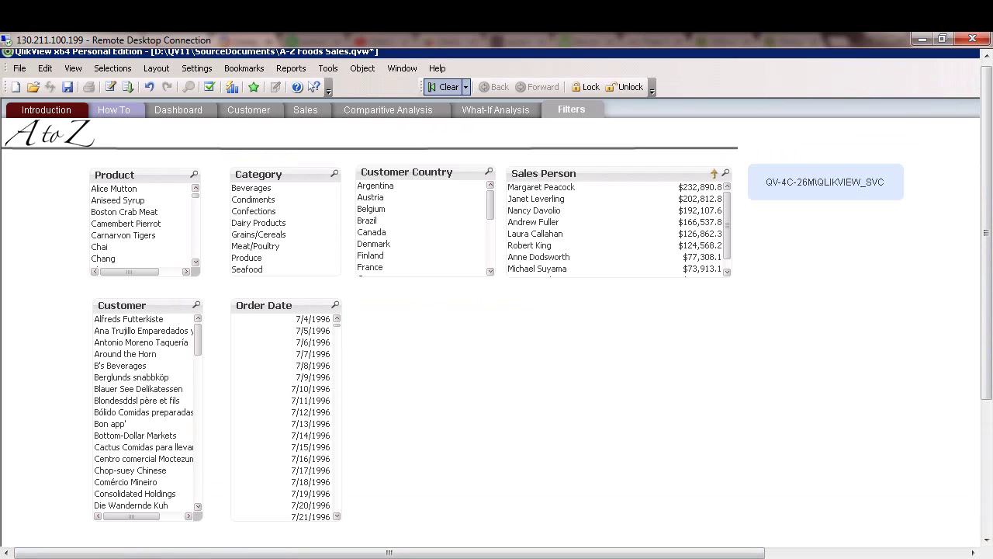
mouse_move(489, 204)
mouse_down()
mouse_move(489, 252)
mouse_move(489, 212)
mouse_up()
scroll(422, 225, up, 1)
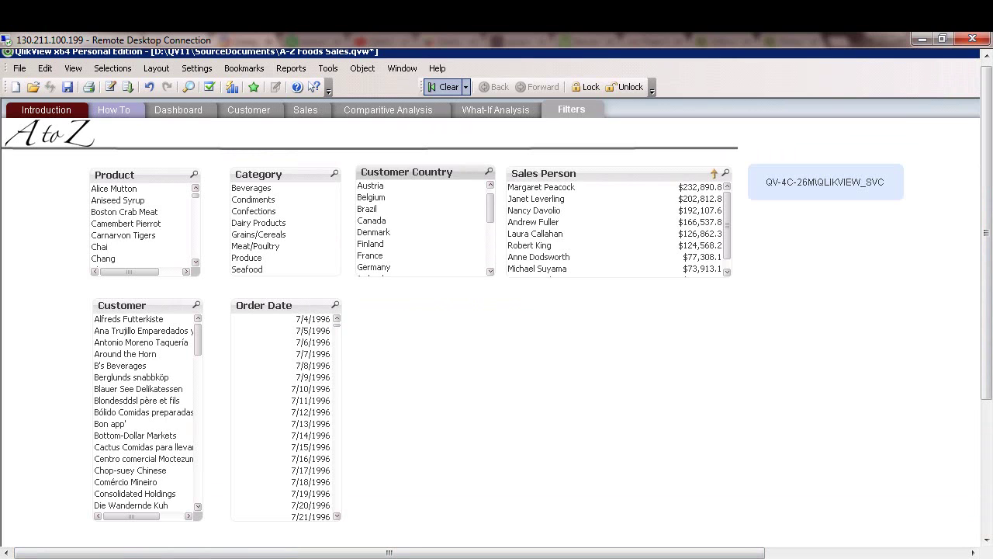
Open the QlikView Management Console from the installed QlikView programs.
drag(985, 232, 986, 359)
key(super)
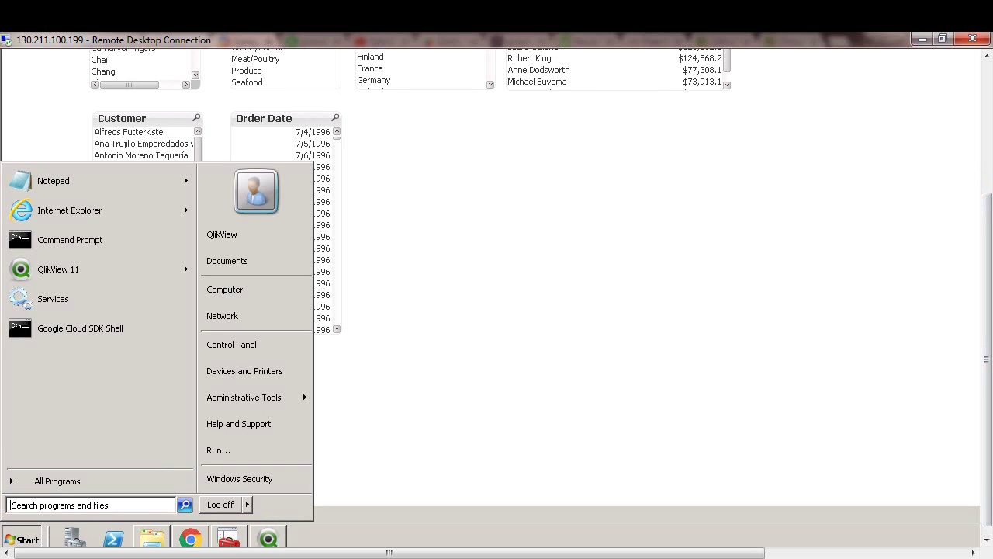
click(56, 481)
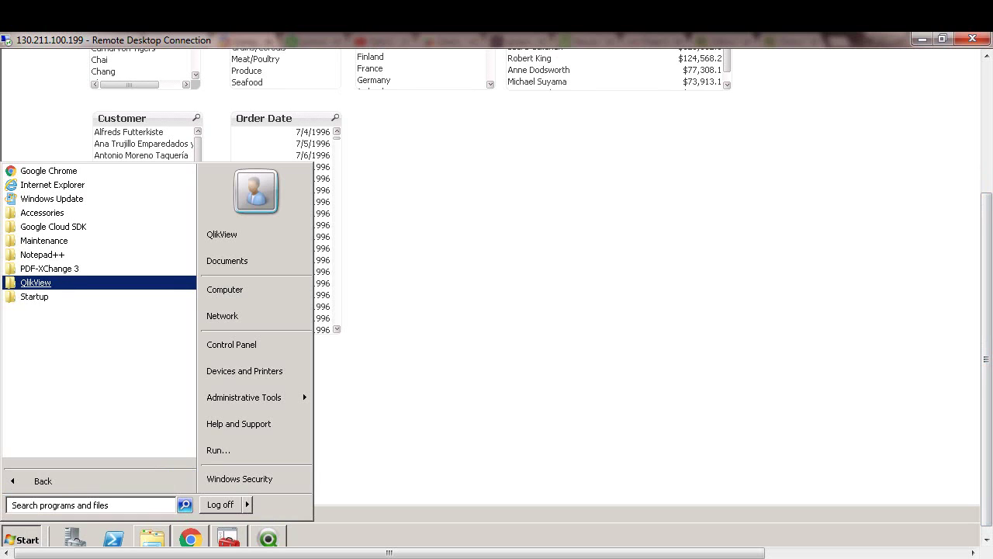
click(35, 283)
key(Down)
key(Down)
key(Return)
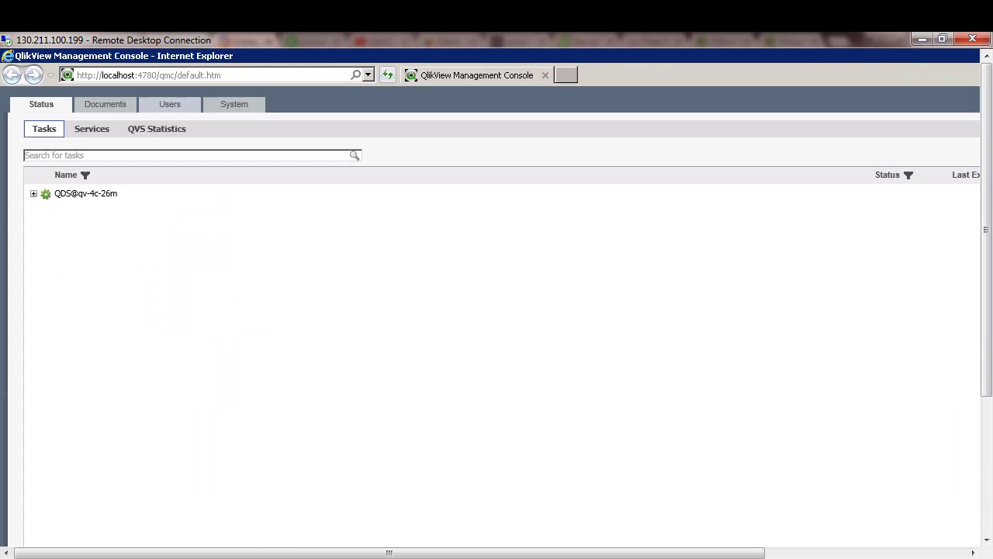
Open the A-Z Foods table in Section Access Management and add a blank row.
click(169, 104)
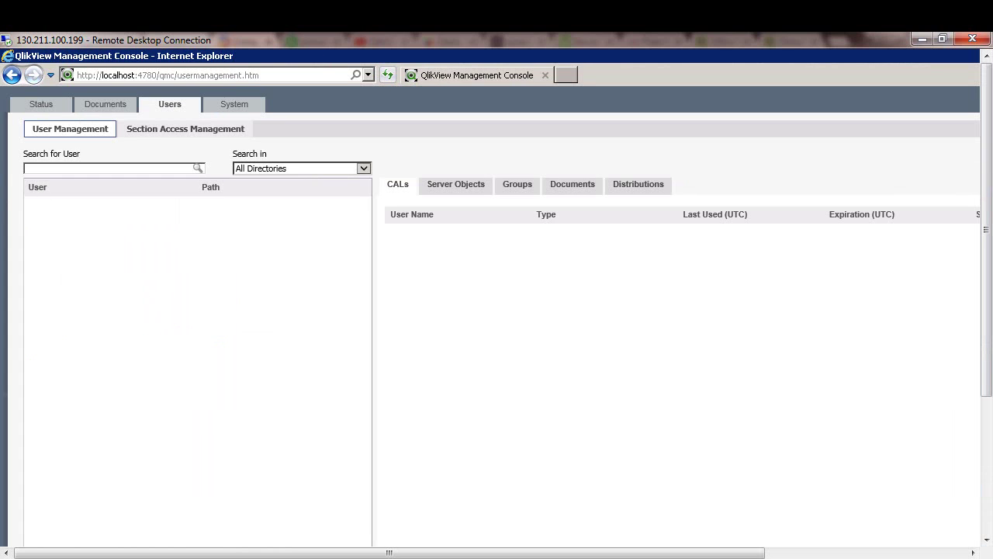
click(185, 129)
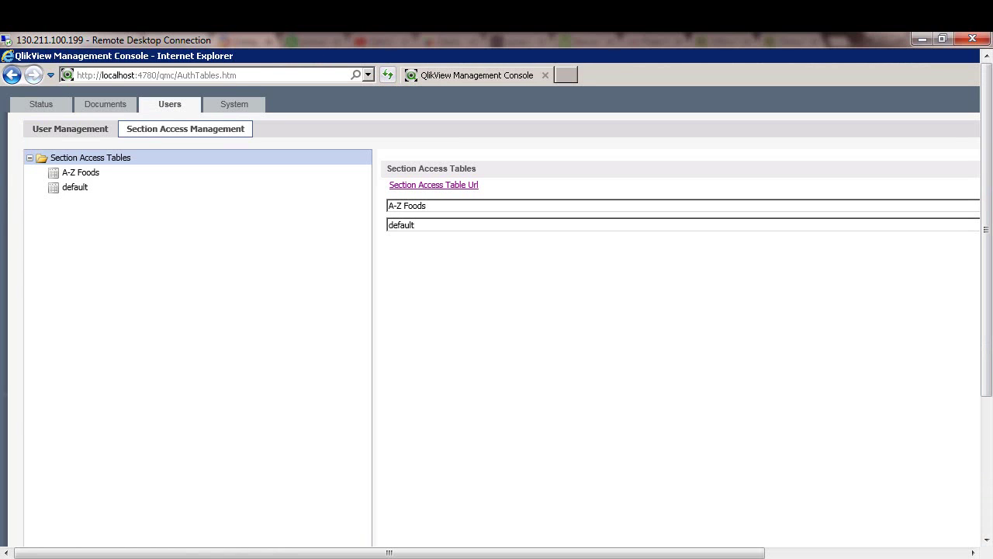
click(80, 172)
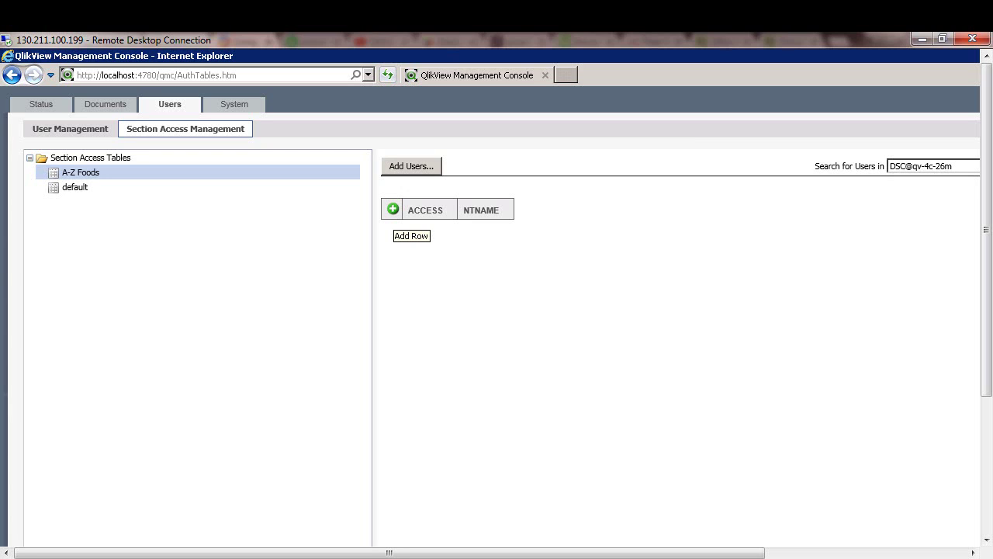
click(393, 209)
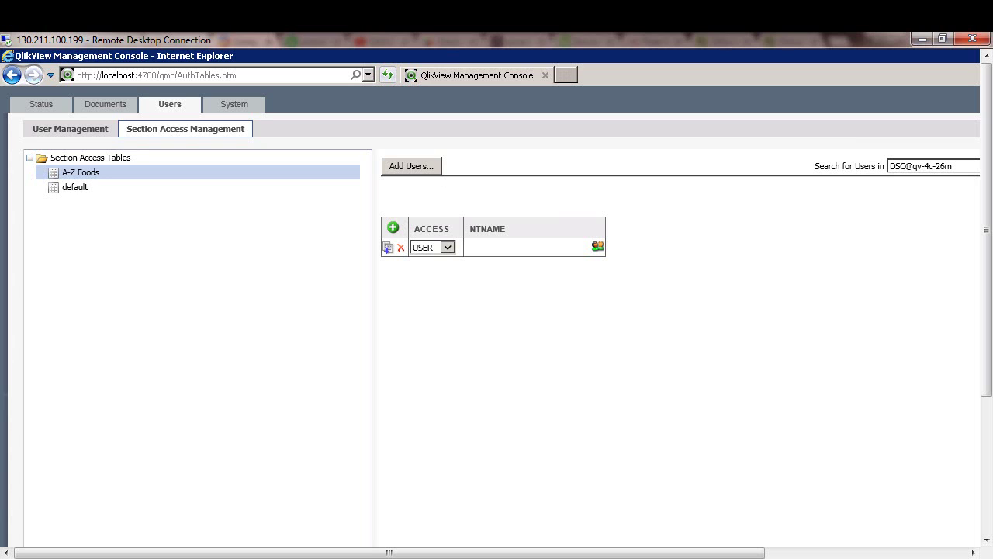
Search all directories for the restricted user's account and add it to the A-Z Foods table with USER access.
click(411, 166)
text(john)
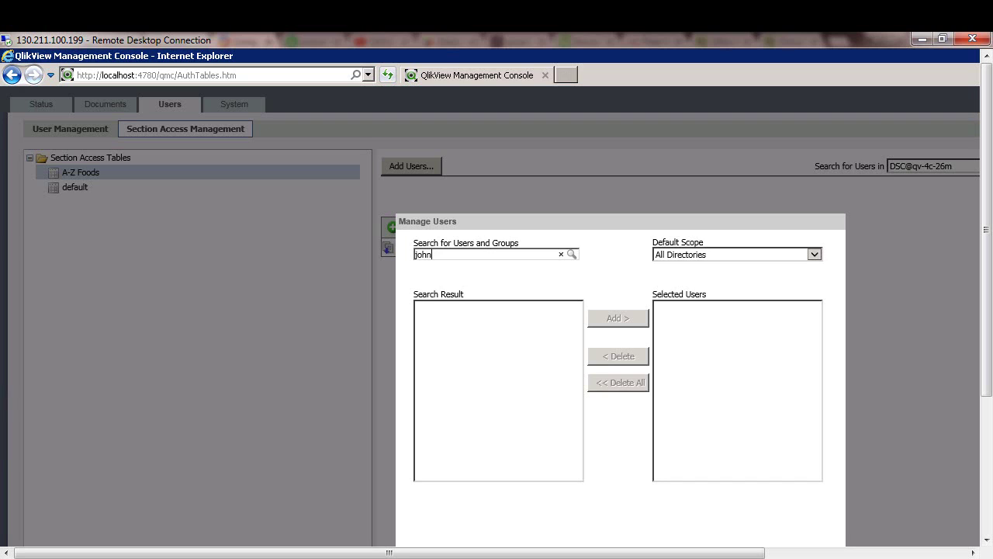
key(Return)
click(437, 306)
click(618, 318)
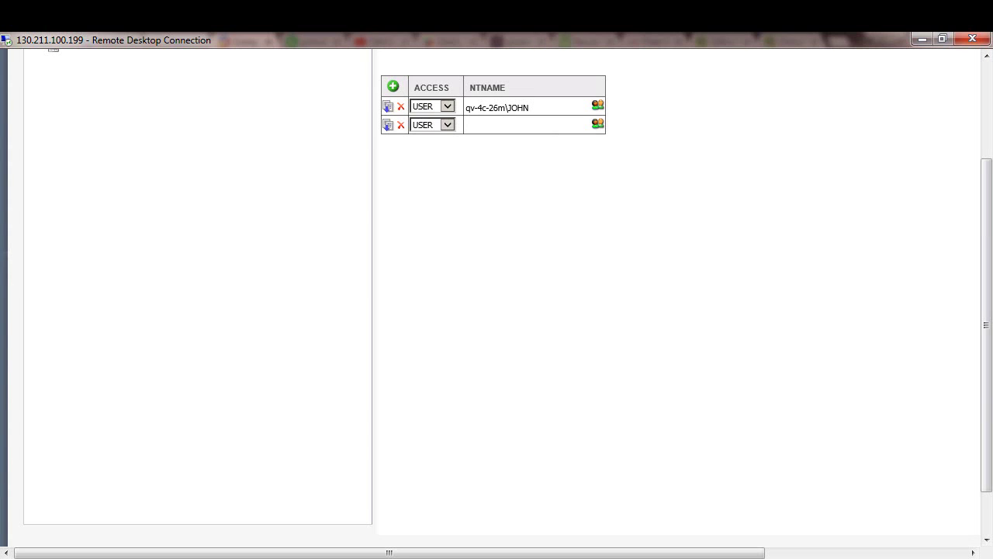
Set the blank row's access to ADMIN and assign the qlikview_svc account as its NTNAME.
click(432, 124)
key(Up)
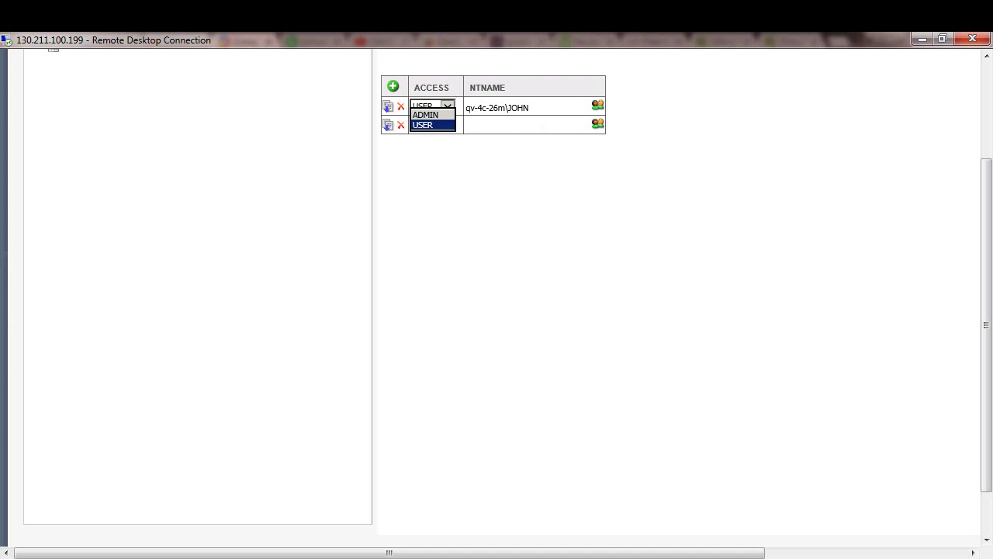
key(Return)
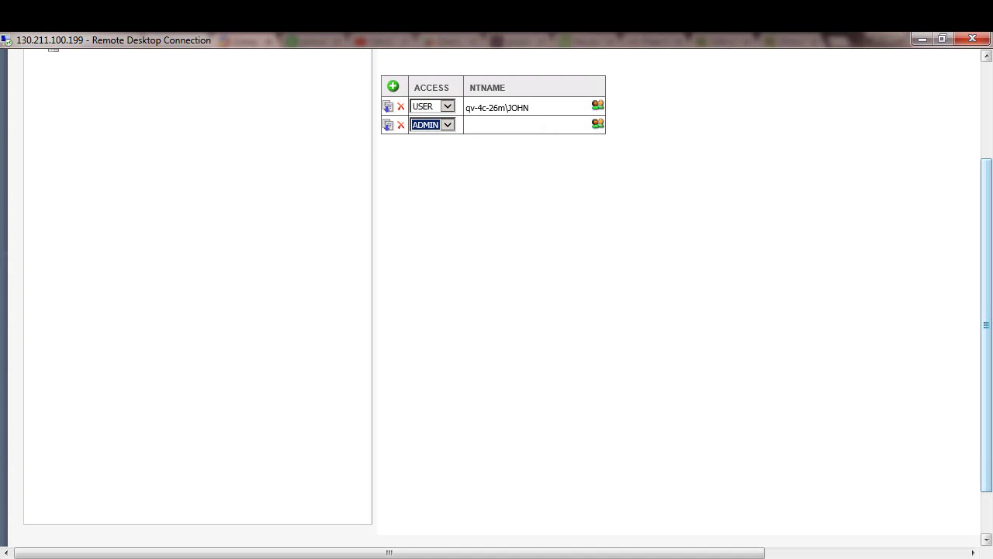
scroll(496, 295, up, 2)
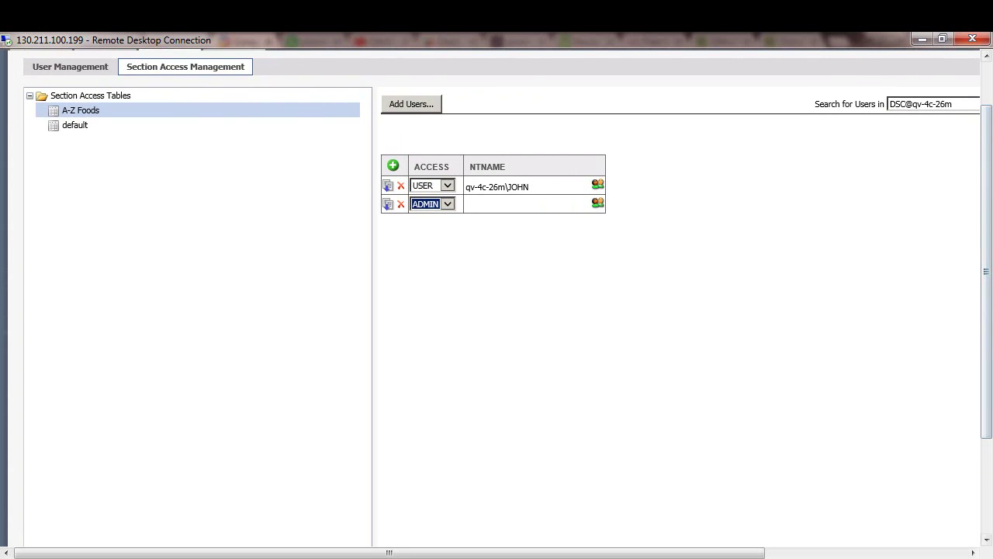
click(597, 202)
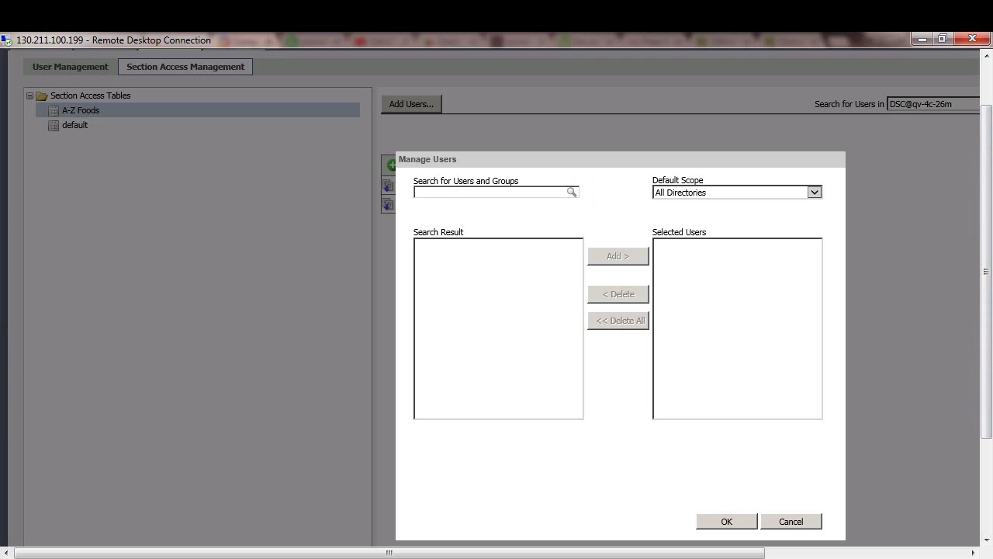
text(qlikview_svc)
key(Return)
click(498, 244)
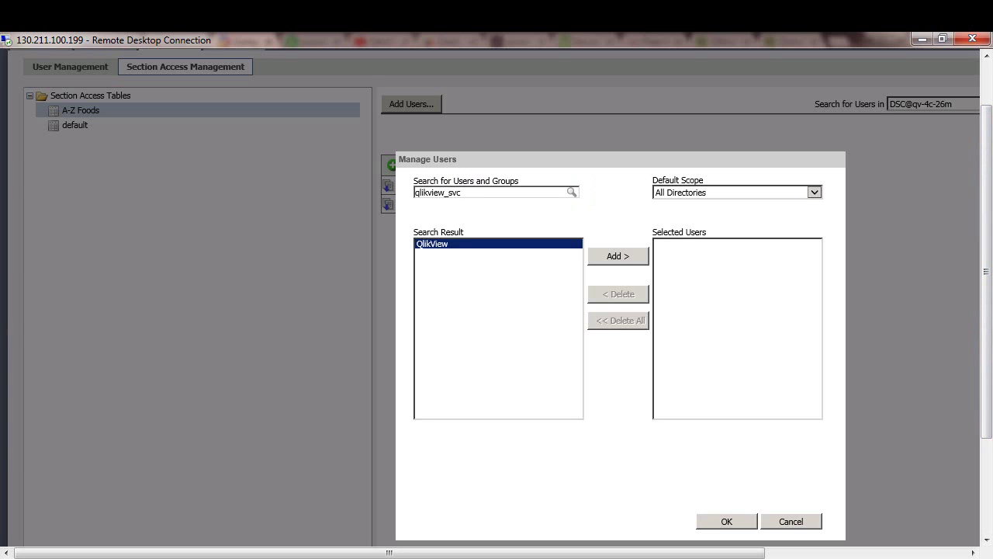
click(618, 255)
click(727, 521)
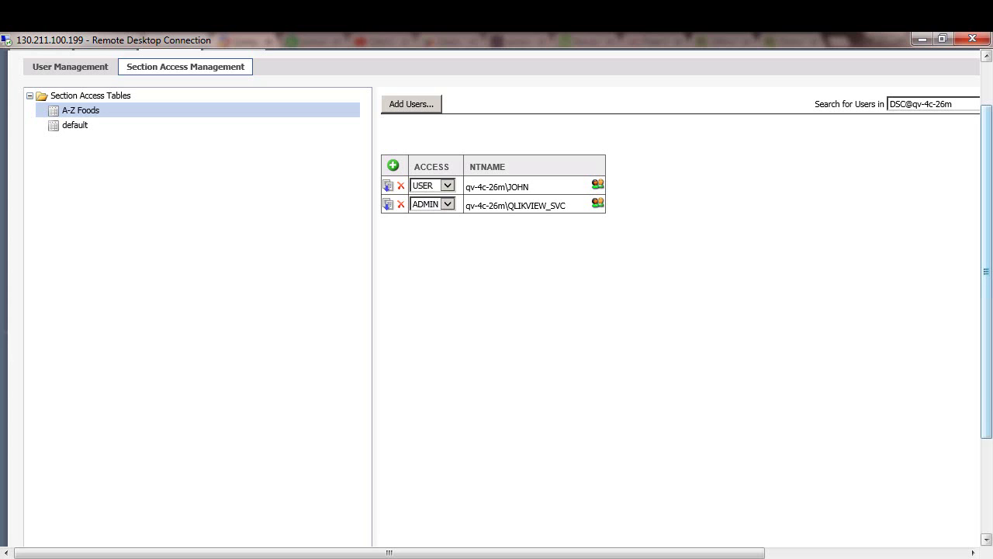
Apply the A-Z Foods table changes and open the Section Access Table Url page.
drag(986, 271, 986, 365)
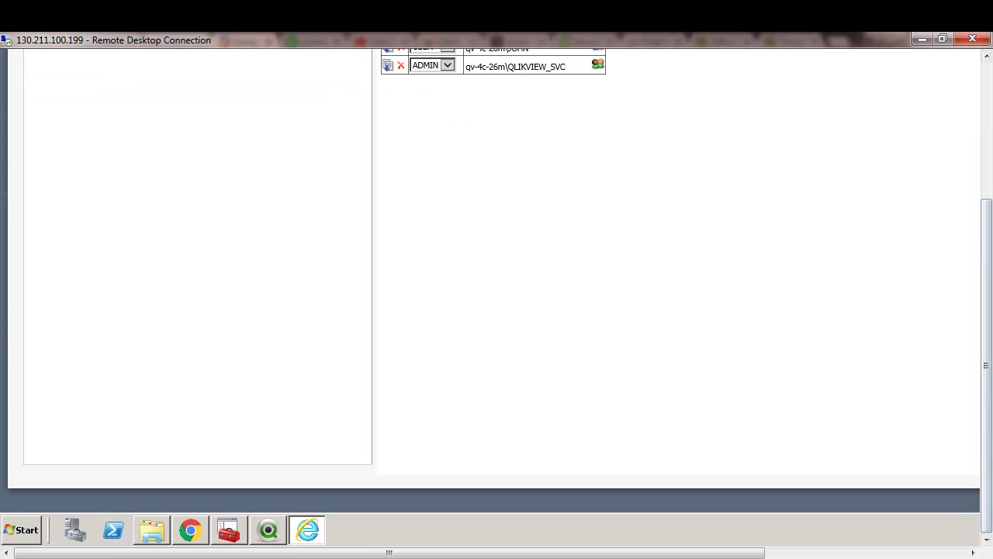
drag(388, 553, 491, 553)
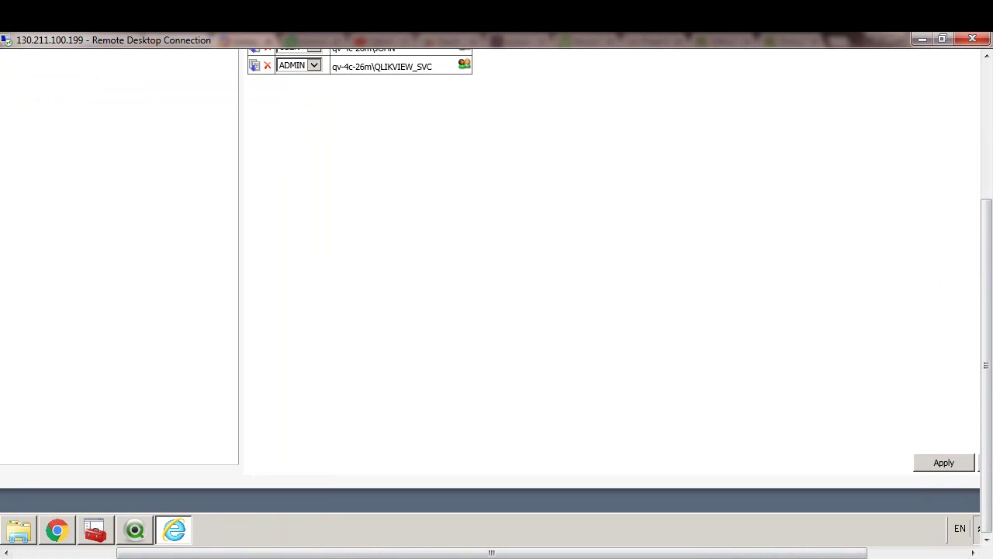
drag(986, 365, 986, 232)
drag(491, 553, 389, 552)
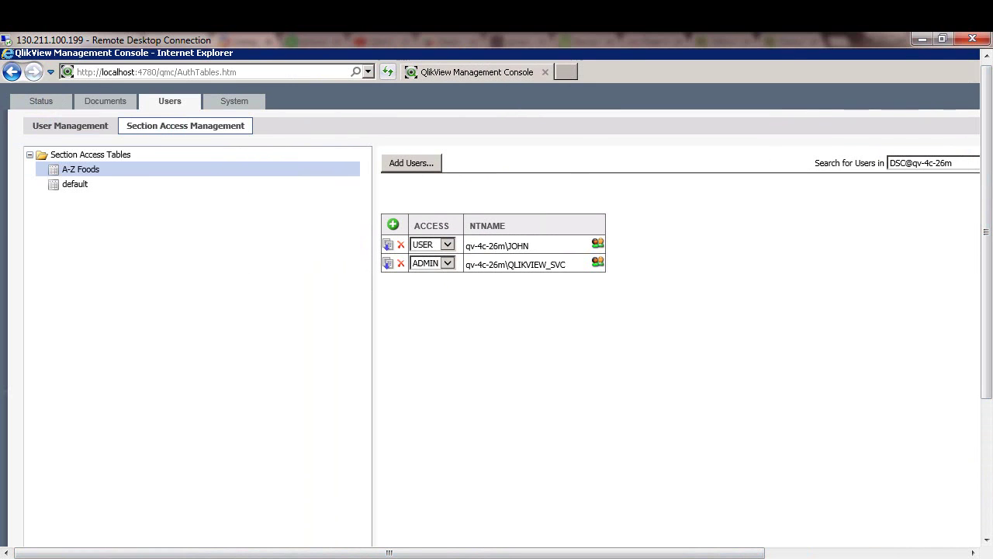
click(90, 155)
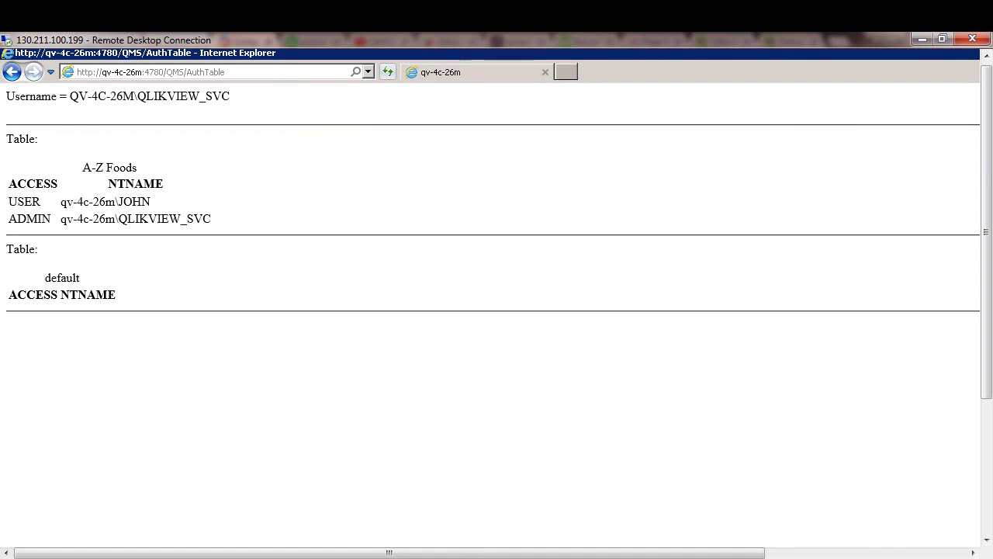
click(150, 71)
key(ctrl+c)
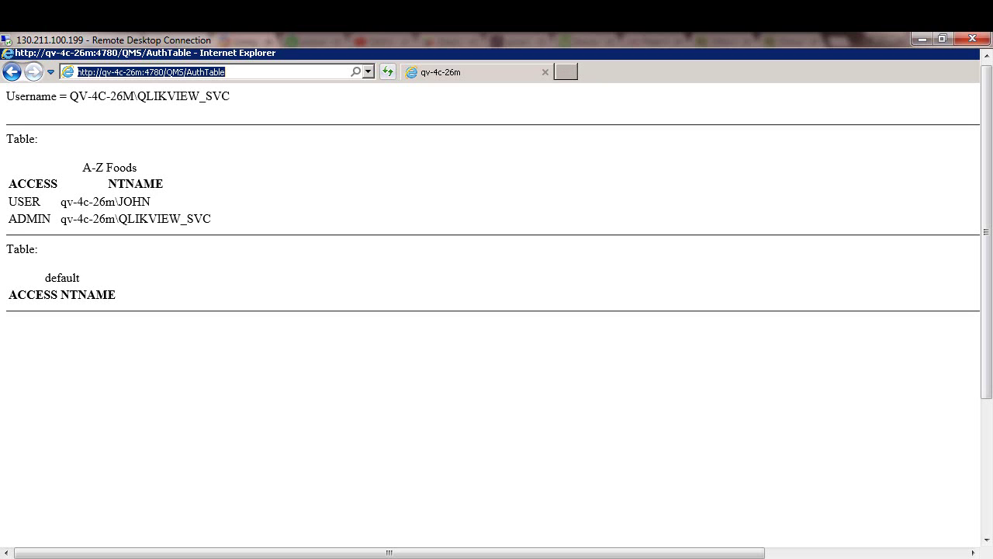
drag(985, 231, 985, 364)
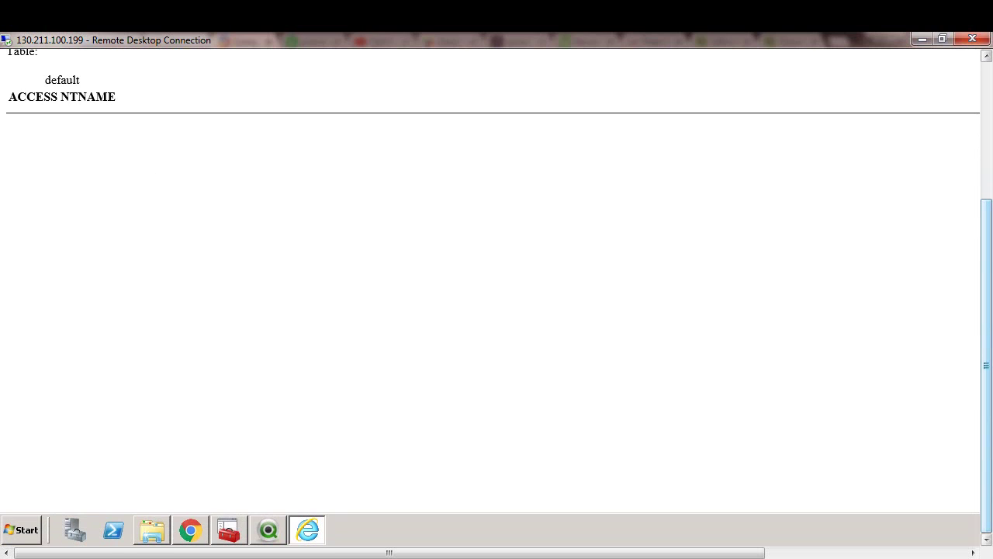
click(267, 530)
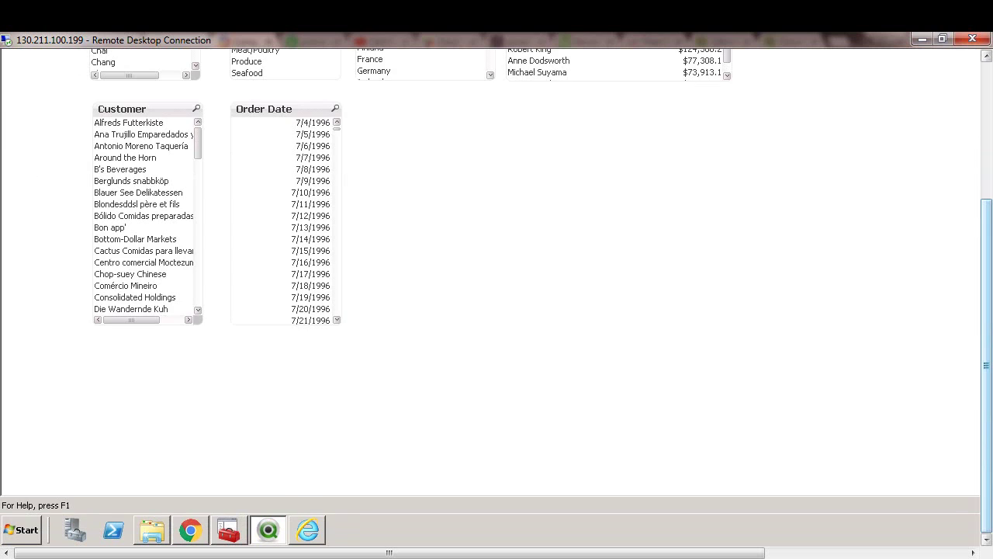
Open the load script and delete the inline ACCESS and NTNAME table load from the Section Access script.
scroll(497, 295, up, 5)
key(ctrl+e)
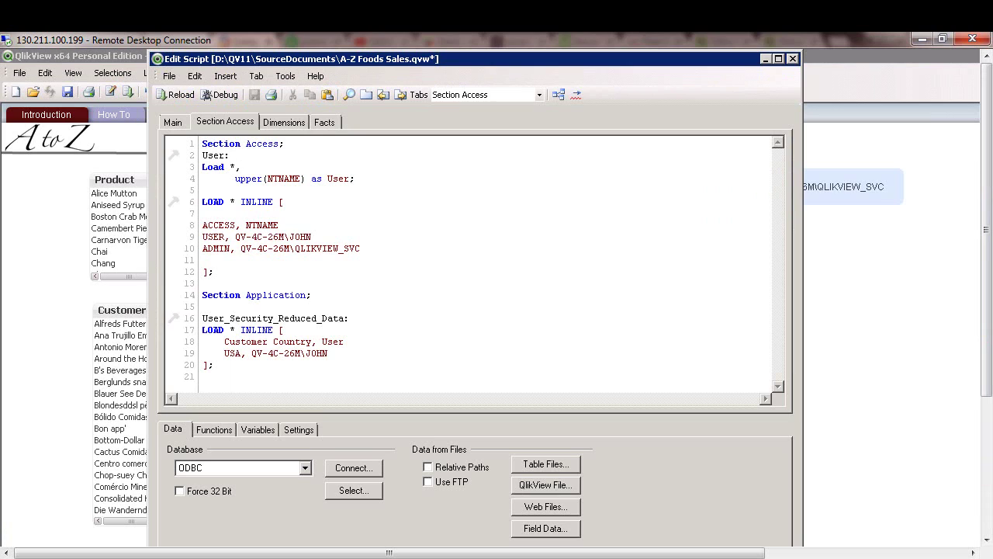
click(174, 201)
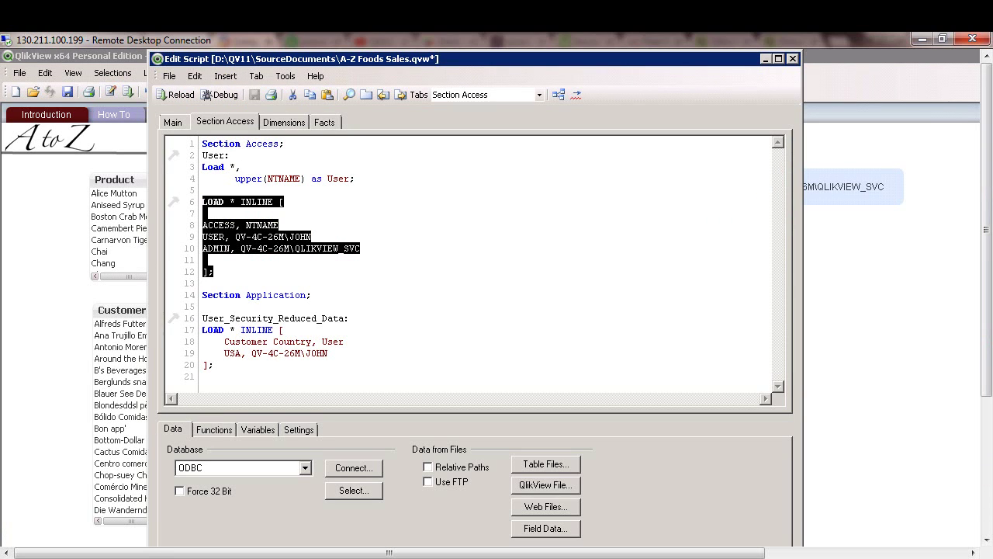
key(Delete)
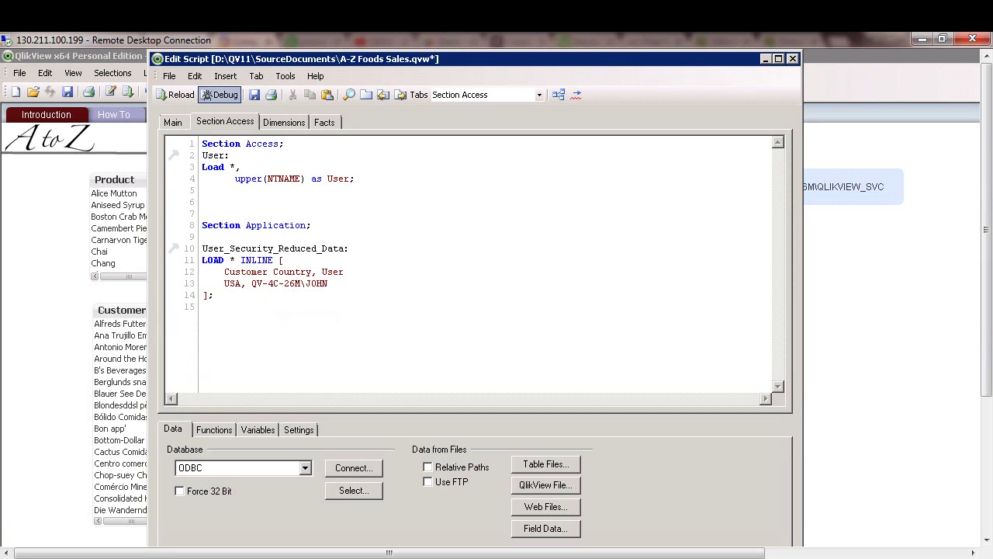
click(225, 76)
mouse_move(262, 215)
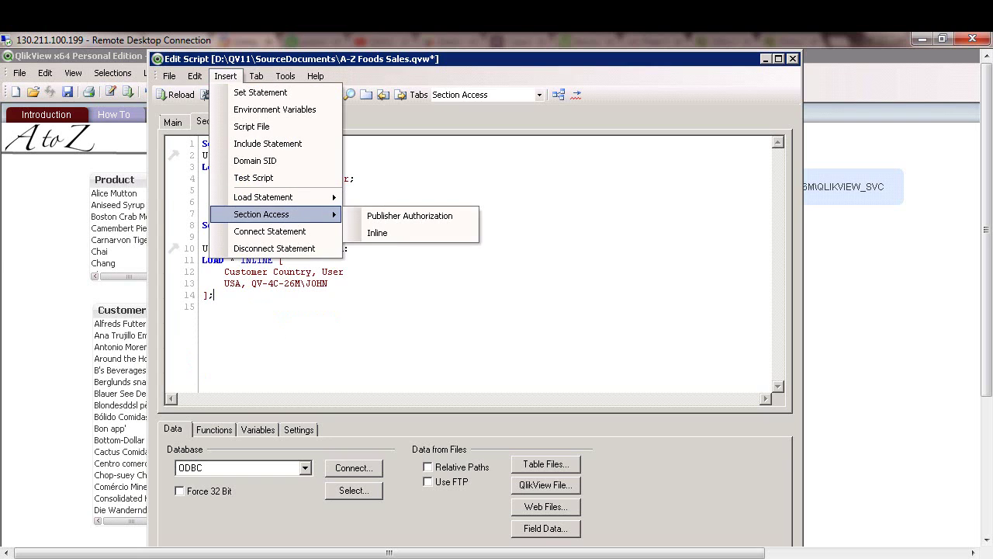
click(410, 216)
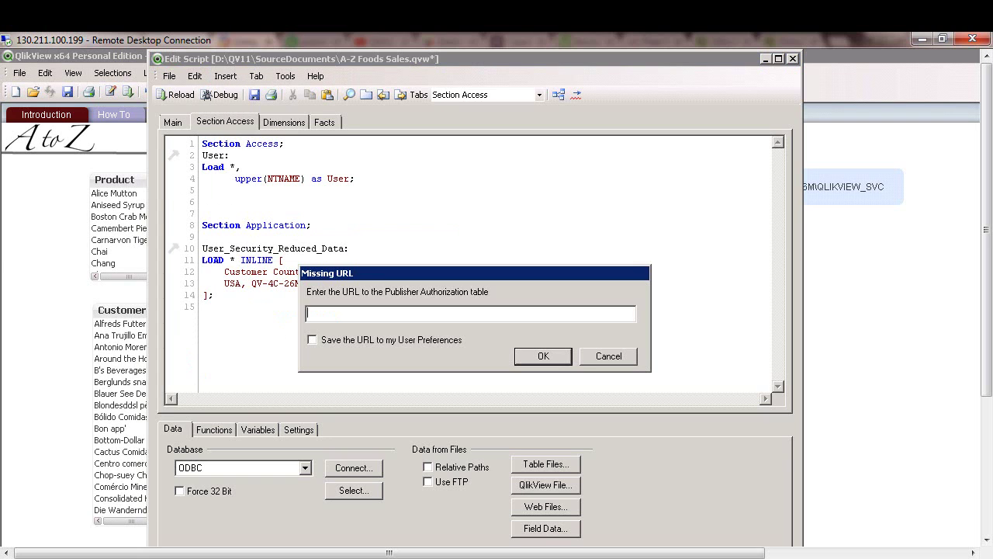
key(ctrl+v)
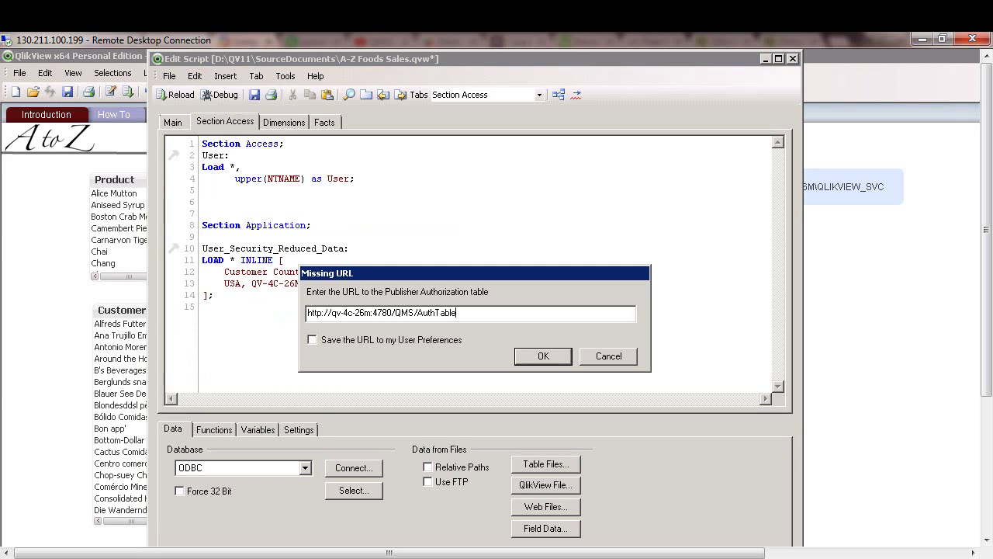
key(Return)
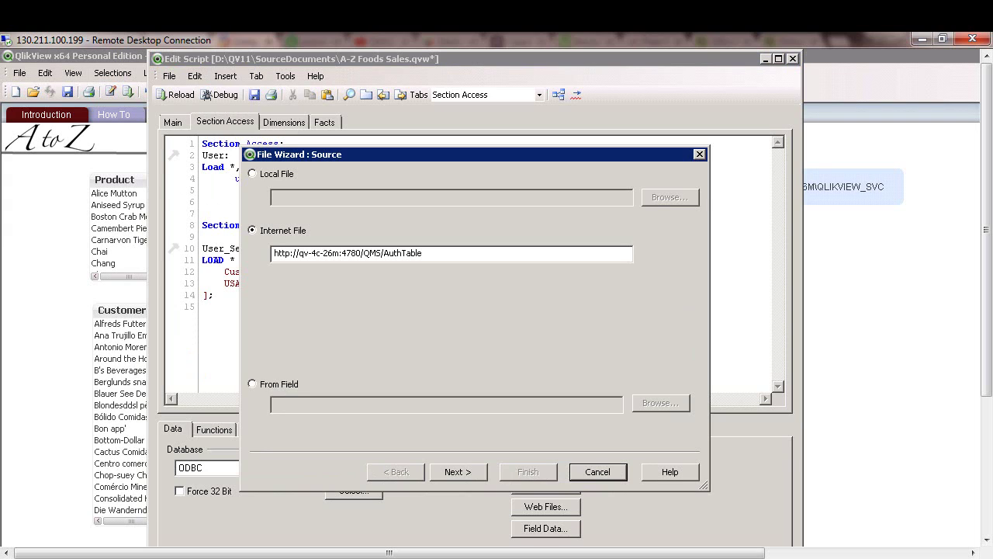
click(457, 471)
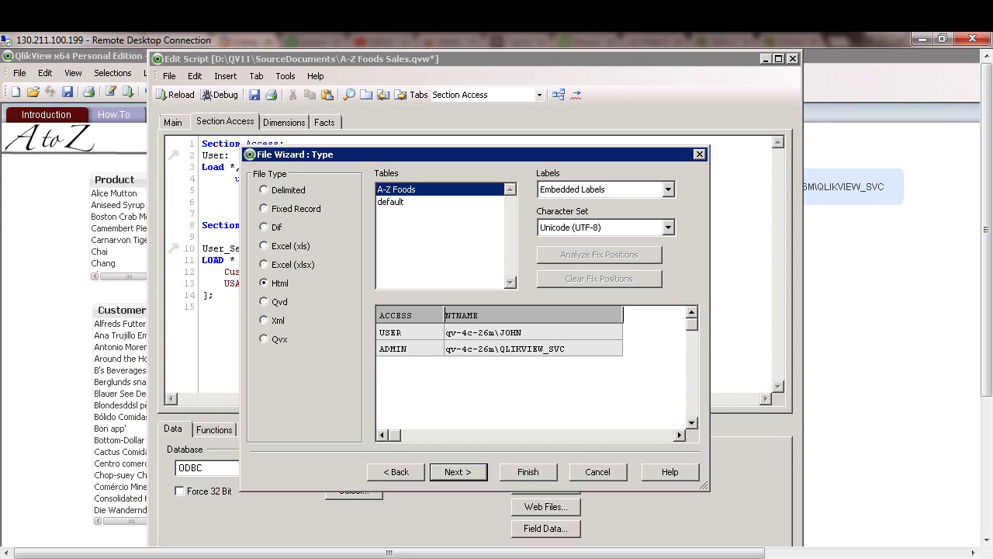
click(527, 471)
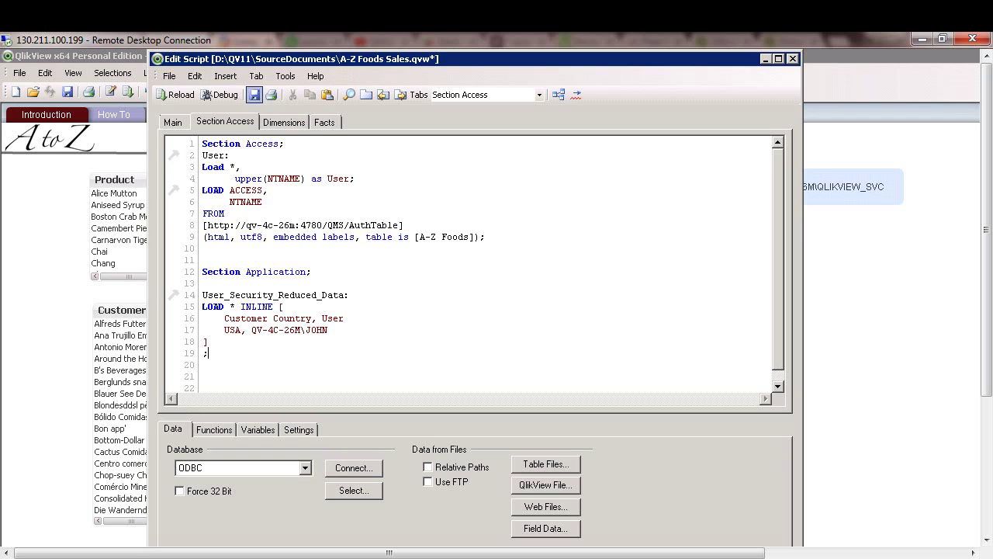
Save the A-Z Foods Sales document with the updated Section Access script and close the script editor.
click(254, 95)
key(Return)
drag(986, 229, 986, 365)
click(643, 450)
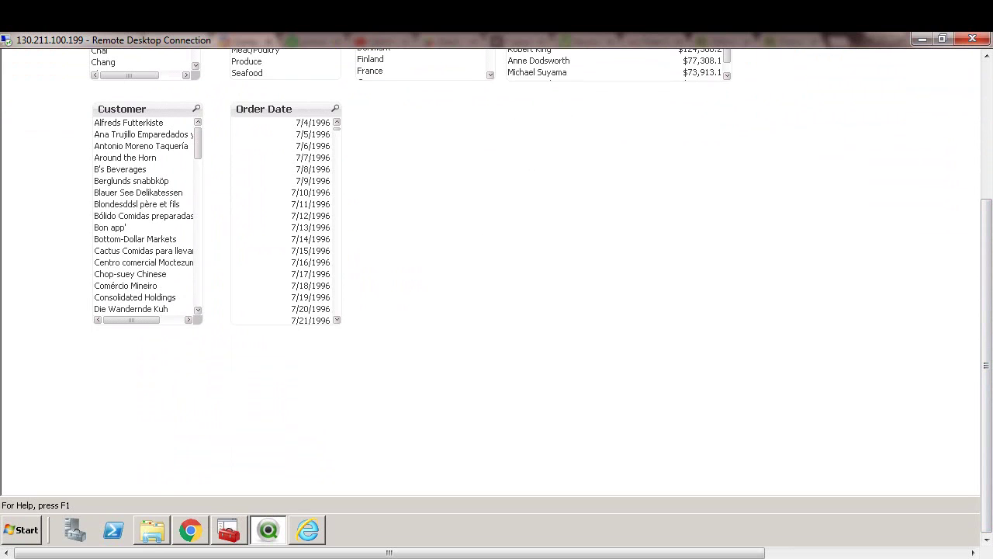
Switch to the QlikView Management Console in Chrome and check the status of the A-Z Foods Sales reload and distribute task.
click(190, 530)
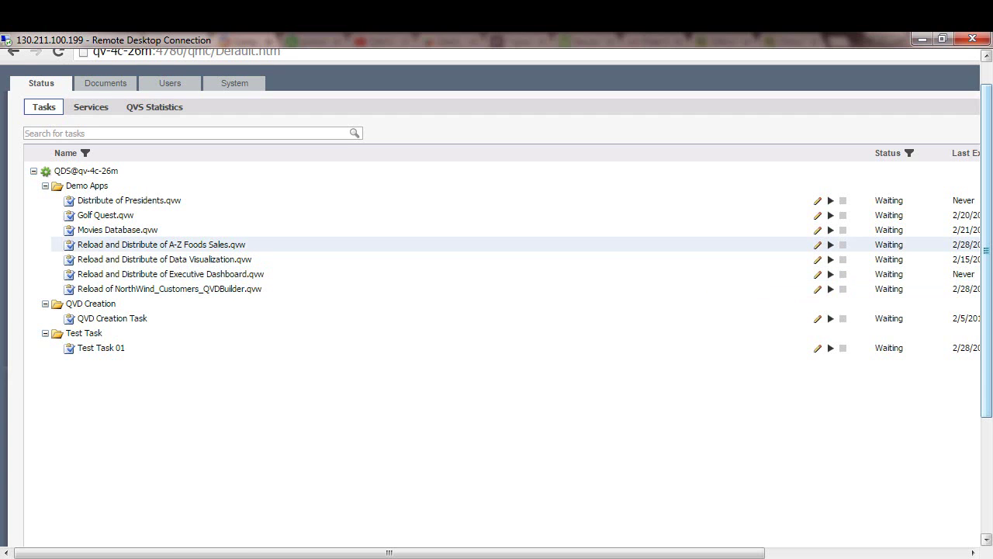
drag(986, 251, 986, 365)
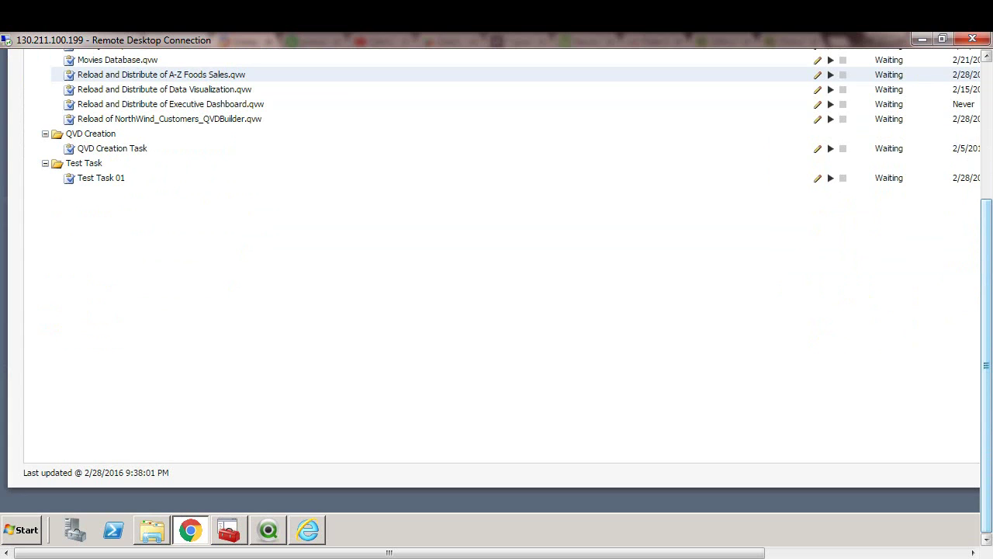
drag(985, 364, 985, 229)
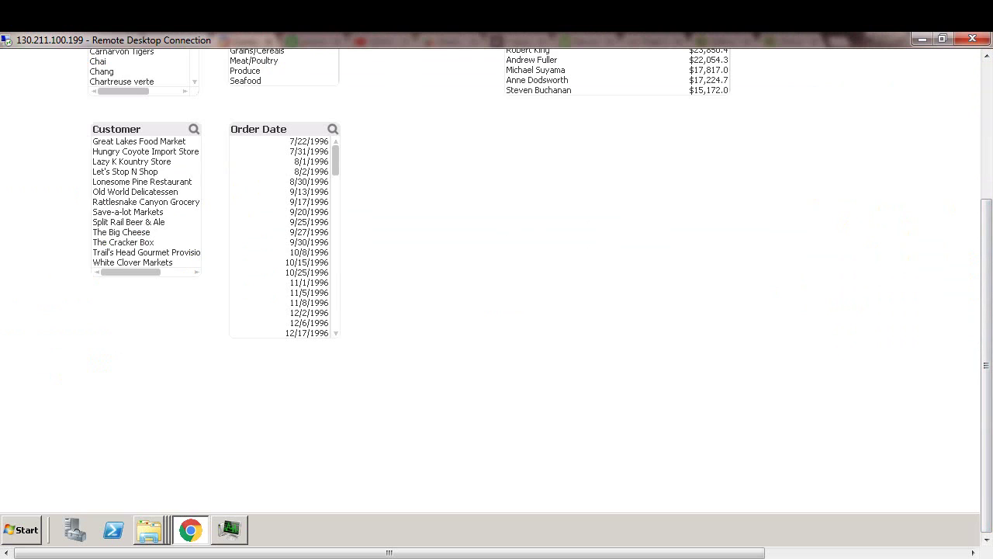
In the restricted user's remote session, browse the installed programs to the QlikView folder.
click(22, 530)
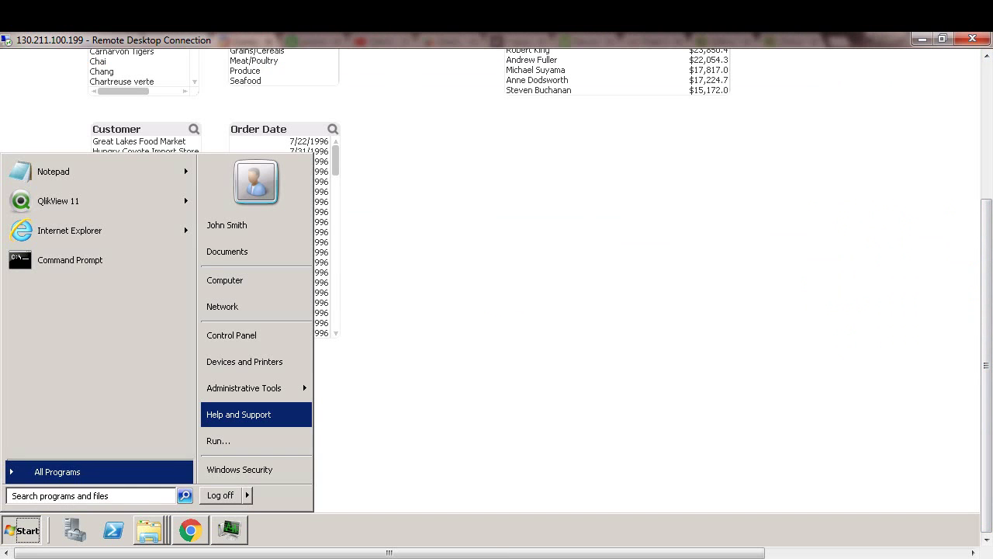
click(42, 471)
click(36, 273)
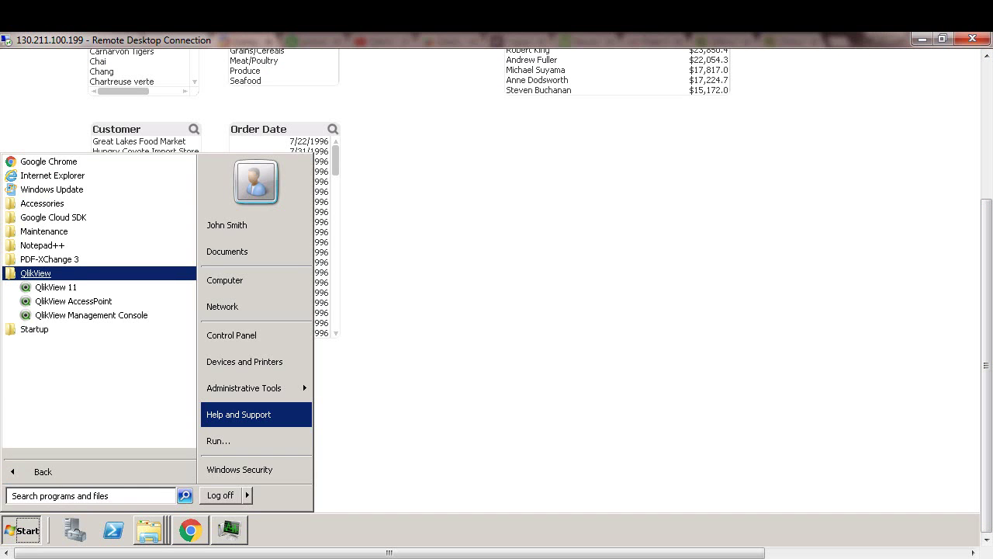